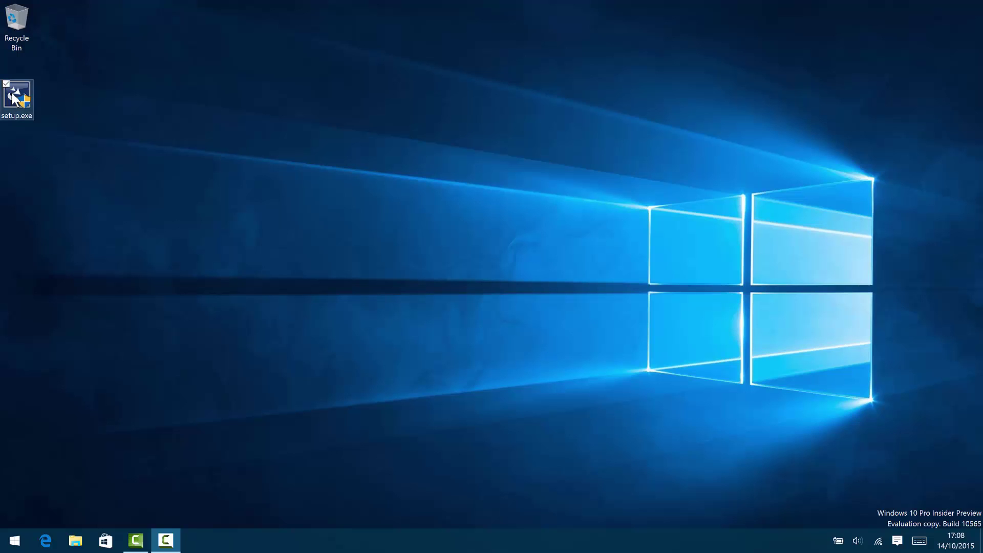
# Step: Run setup.exe from the desktop to launch the NetSupport DNA InstallShield Wizard
pyautogui.click(15, 97)
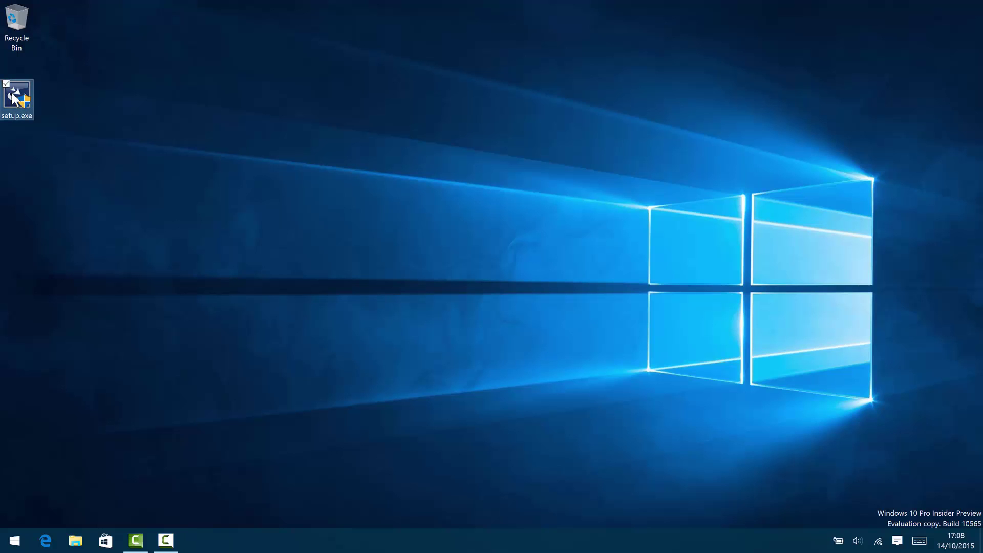
pyautogui.moveTo(15, 97)
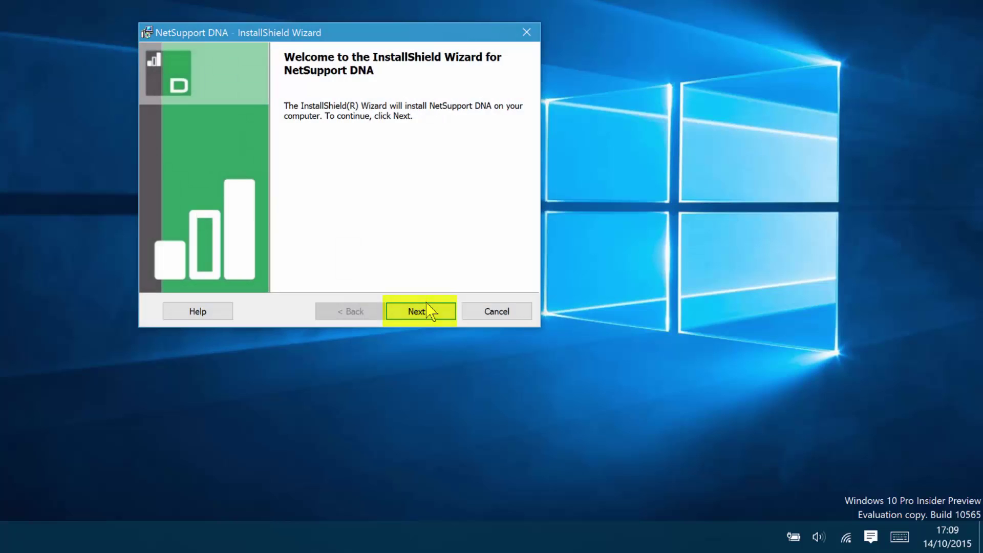
# Step: Get past the welcome page and accept the licence agreement terms to reach Setup Type
pyautogui.click(427, 304)
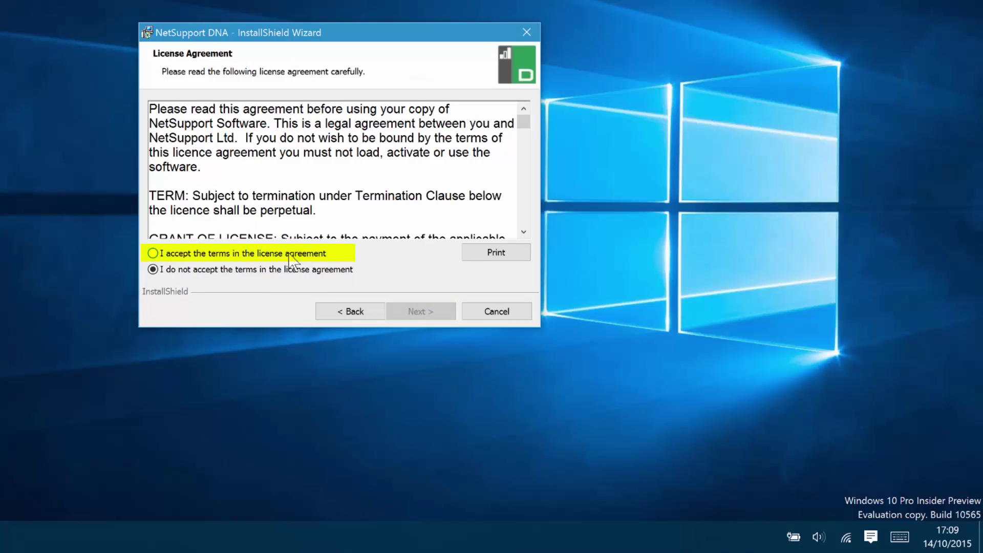
pyautogui.click(289, 255)
pyautogui.click(413, 313)
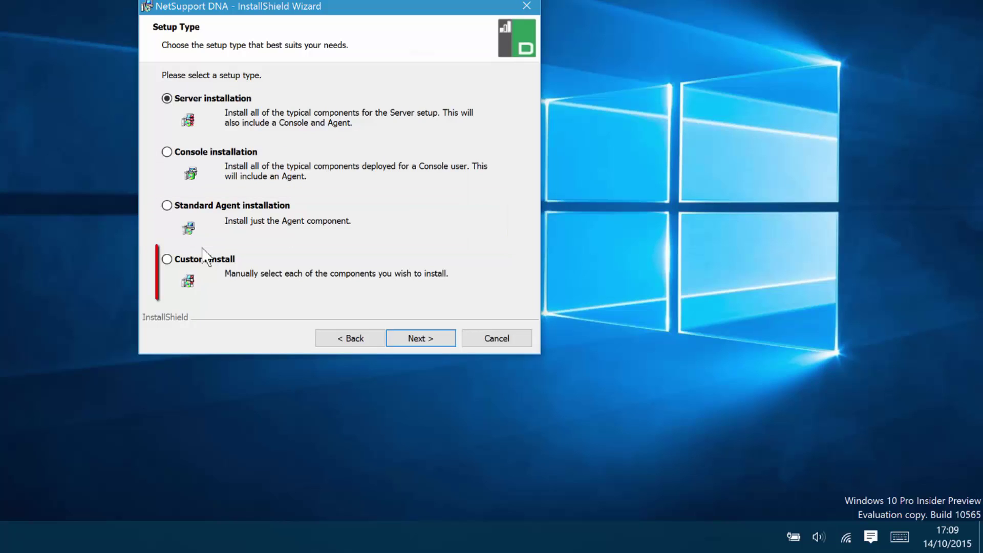
# Step: Choose a Custom install with SNMP Server set to install on the local hard drive
pyautogui.click(168, 259)
pyautogui.click(418, 338)
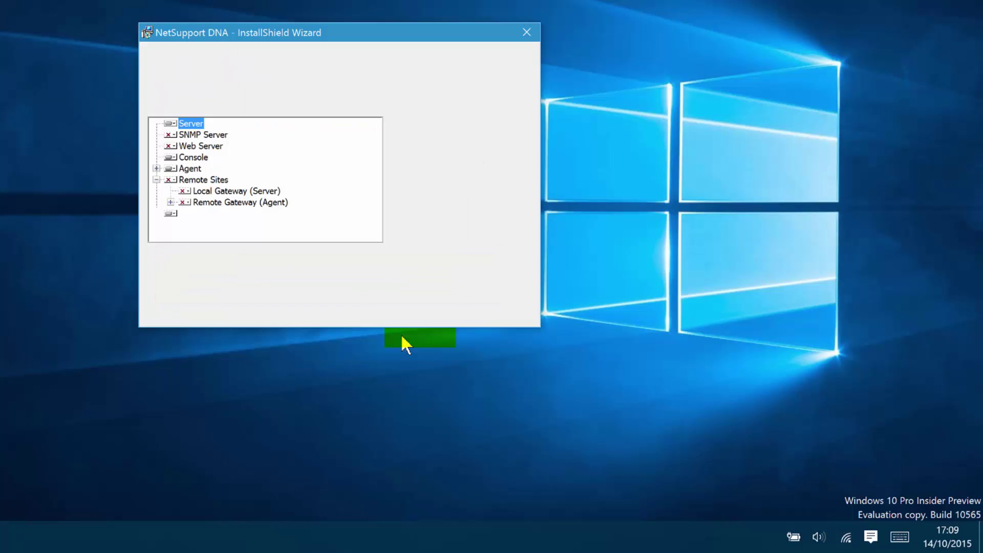
pyautogui.click(170, 135)
pyautogui.click(210, 147)
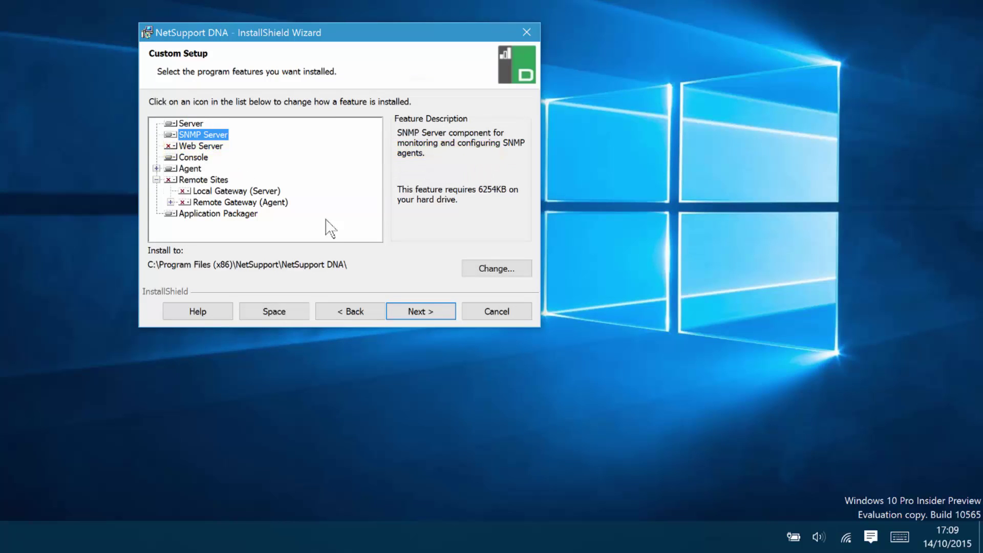
pyautogui.click(406, 322)
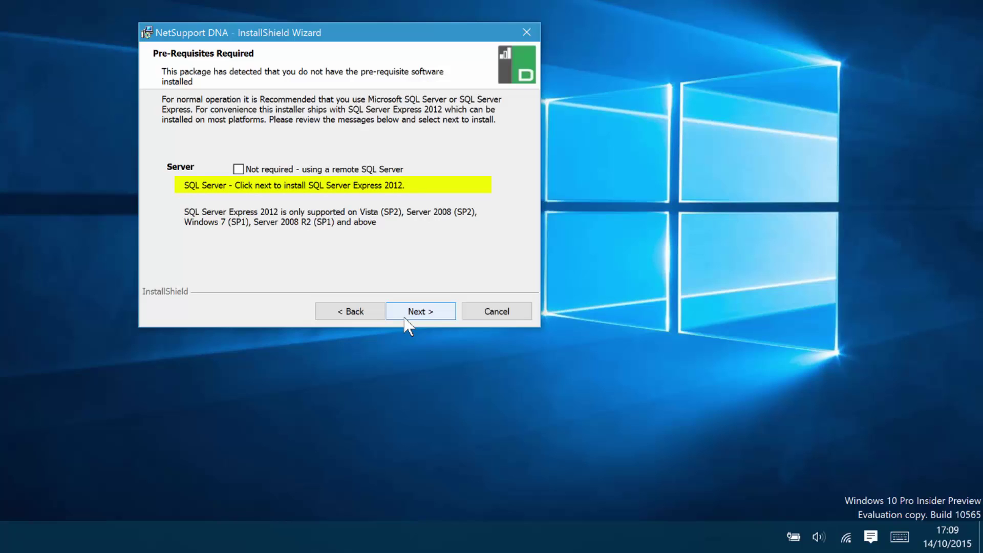
# Step: Accept installing SQL Server Express 2012 and set and confirm the console admin password
pyautogui.click(413, 318)
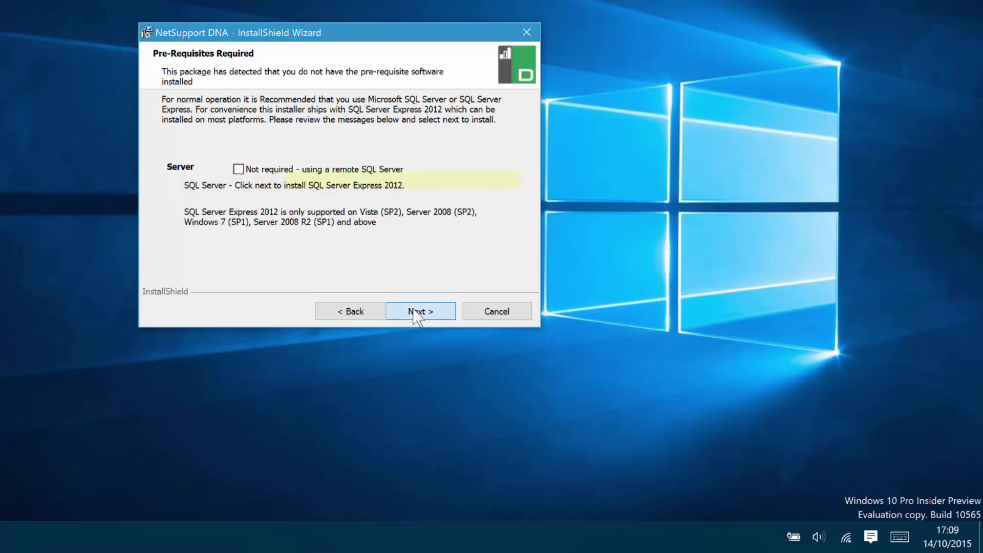
pyautogui.press('Tab')
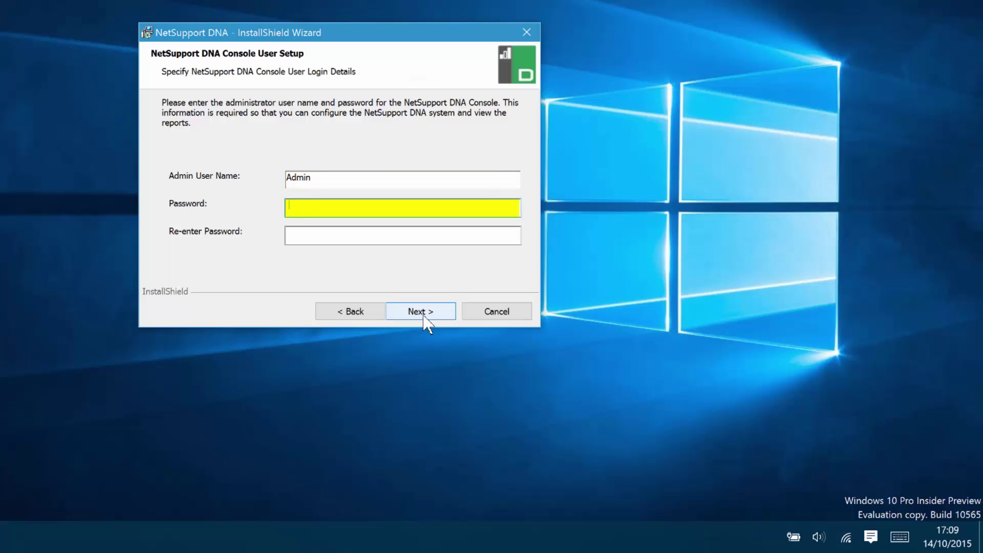
pyautogui.write('•••')
pyautogui.press('Tab')
pyautogui.write('•')
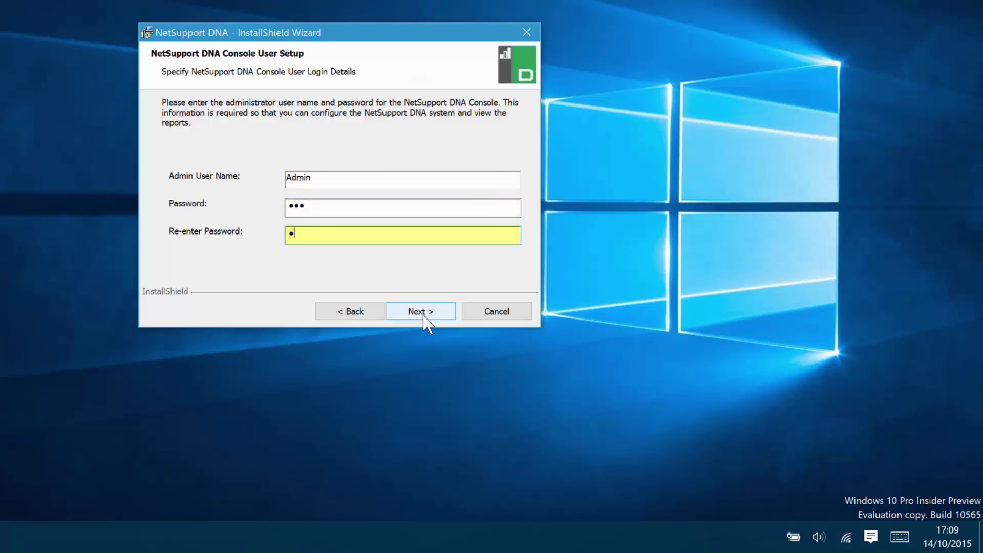
pyautogui.click(424, 313)
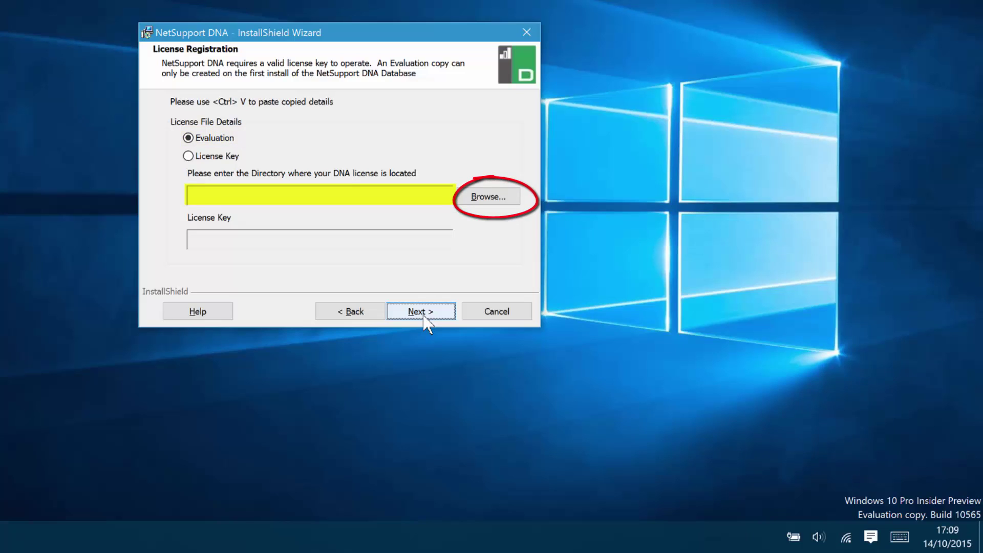
# Step: Keep the evaluation licence, no remote gateway address, and the Corporate enterprise type
pyautogui.click(424, 314)
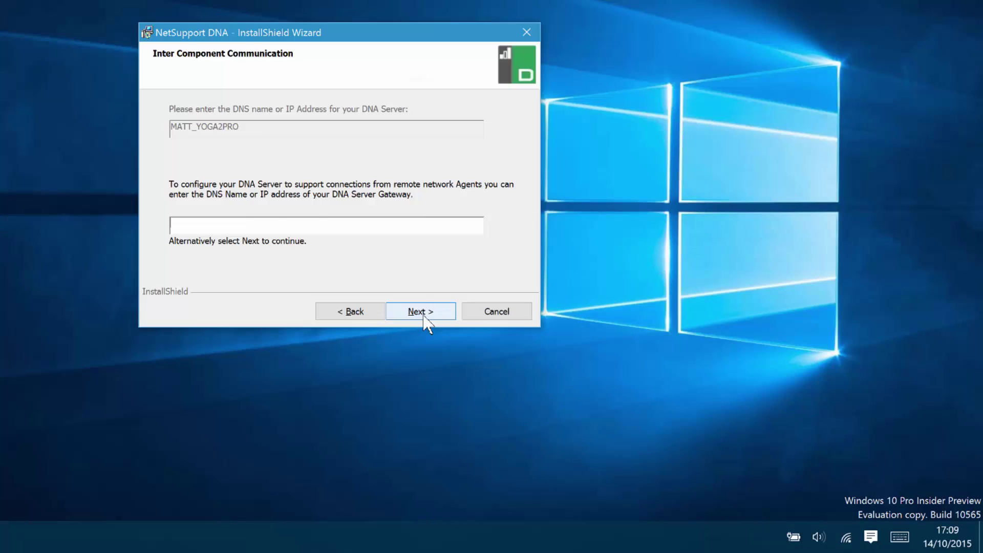
pyautogui.click(417, 312)
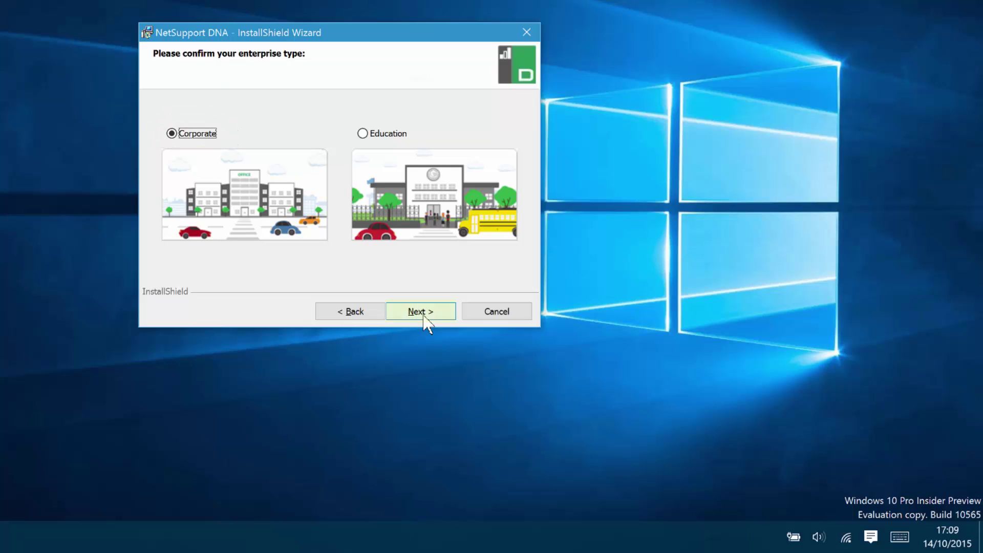
pyautogui.click(420, 312)
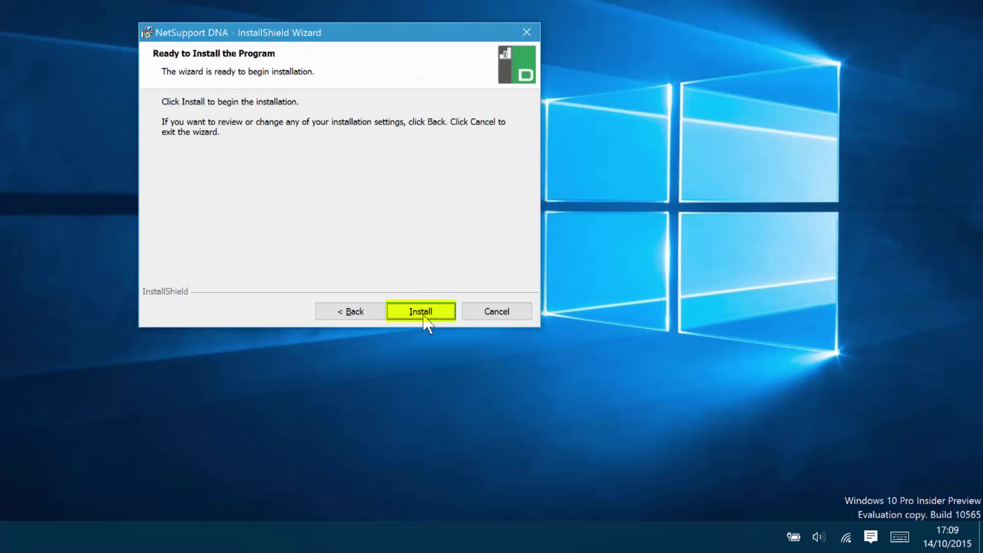
# Step: Install SQL Server Express 2012 and NetSupport DNA through to the Completed page
pyautogui.click(423, 316)
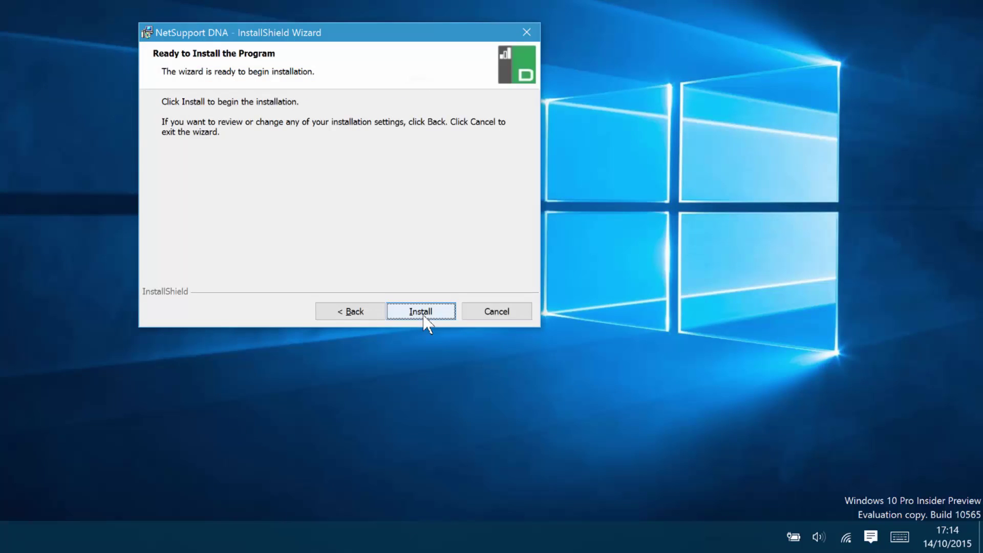
pyautogui.click(423, 315)
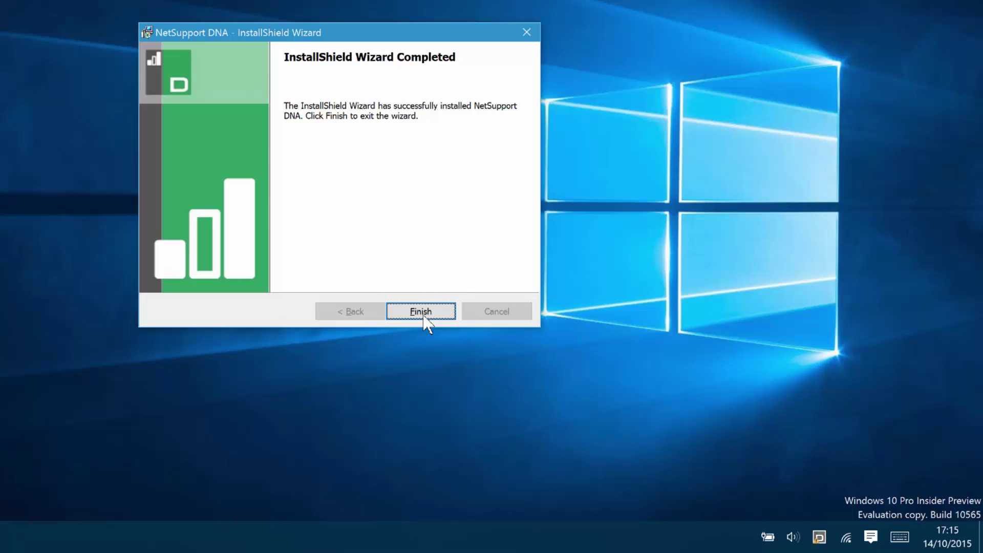
# Step: Finish the installer without restarting, then launch DNA Console from Start > NetSupport DNA
pyautogui.click(424, 316)
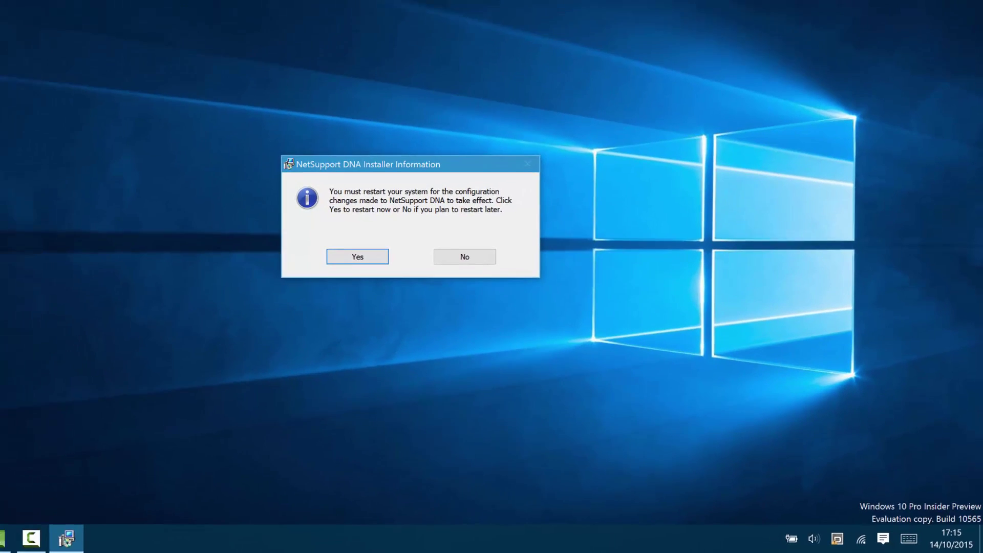
pyautogui.press('Return')
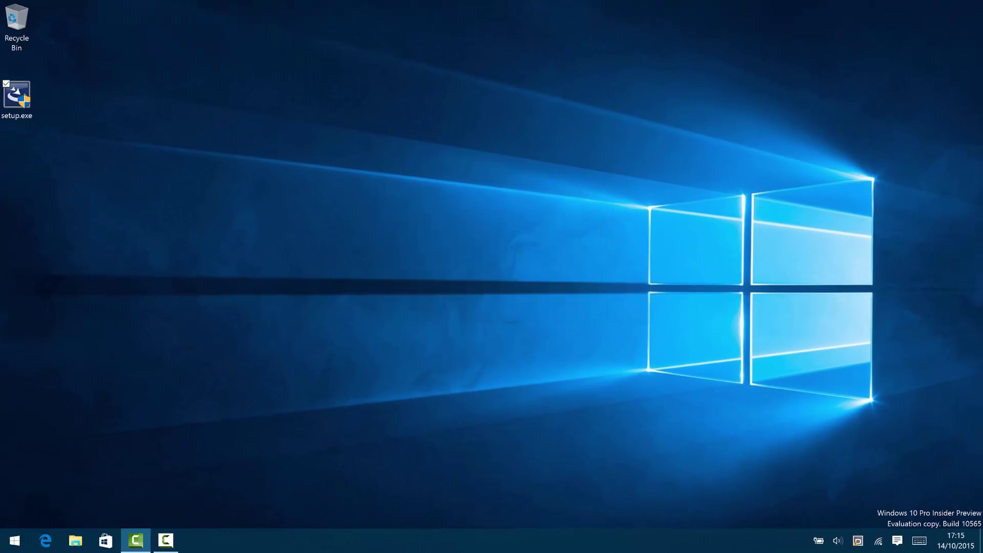
pyautogui.press('super')
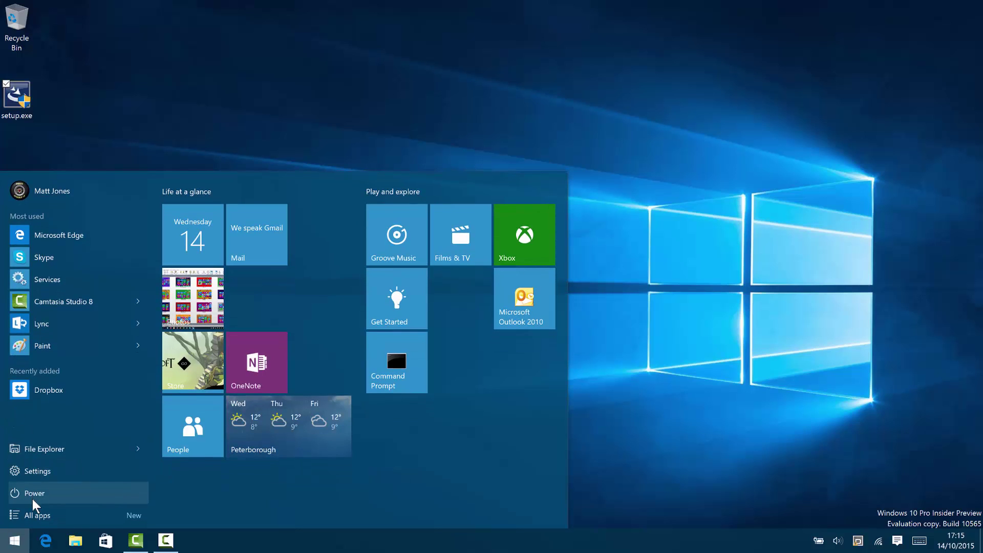
pyautogui.click(32, 514)
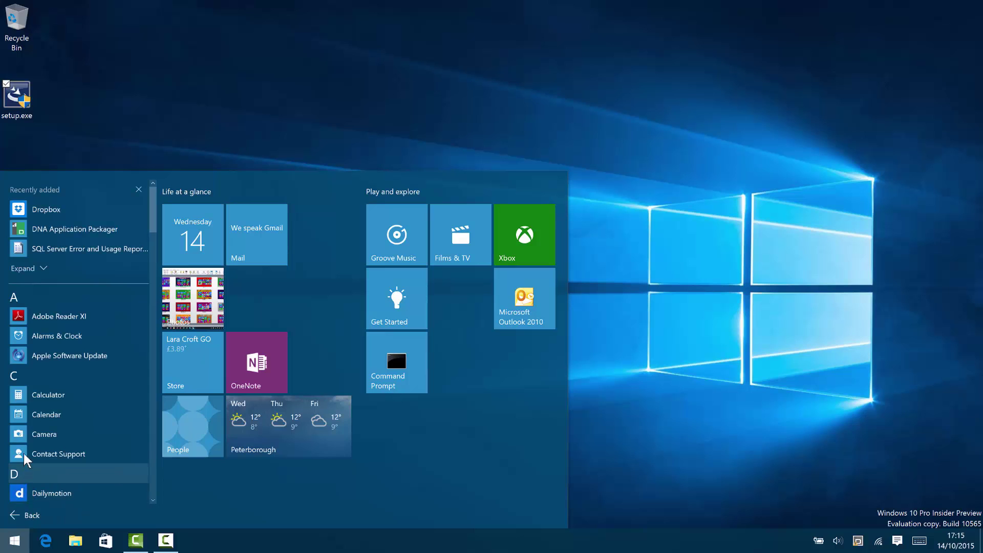
pyautogui.click(19, 375)
pyautogui.click(31, 361)
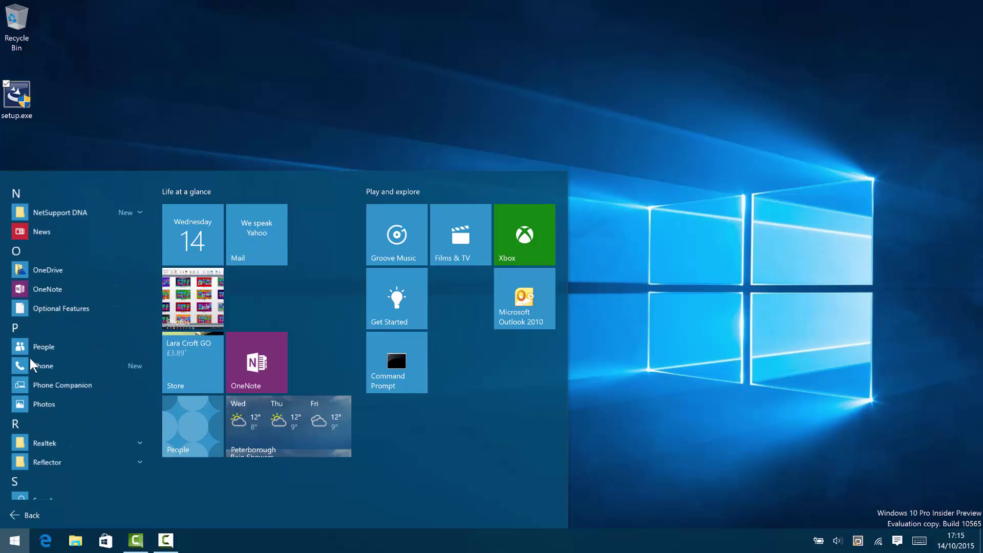
pyautogui.click(69, 210)
pyautogui.click(69, 247)
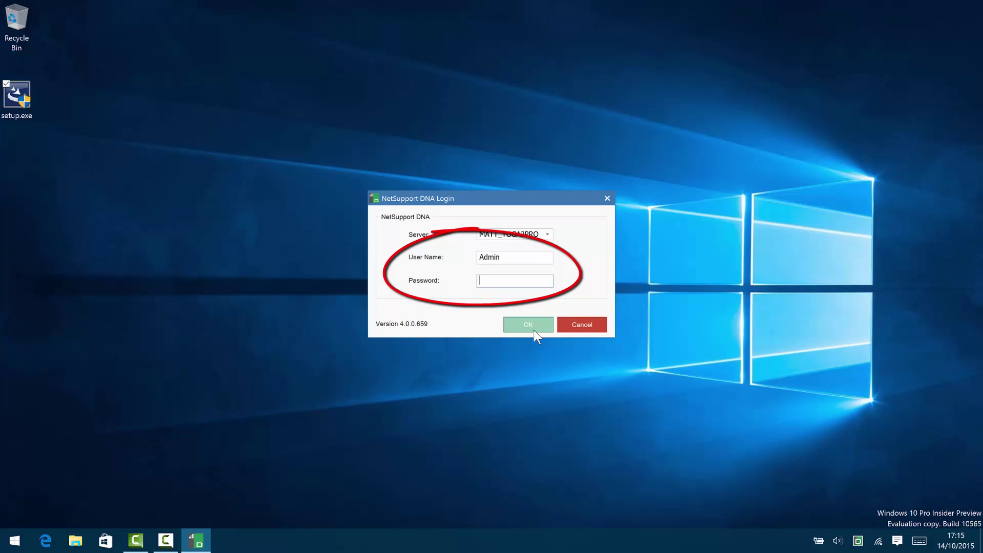
# Step: Log in to the console as Admin and expand Departments > UK 1
pyautogui.write('****')
pyautogui.click(534, 330)
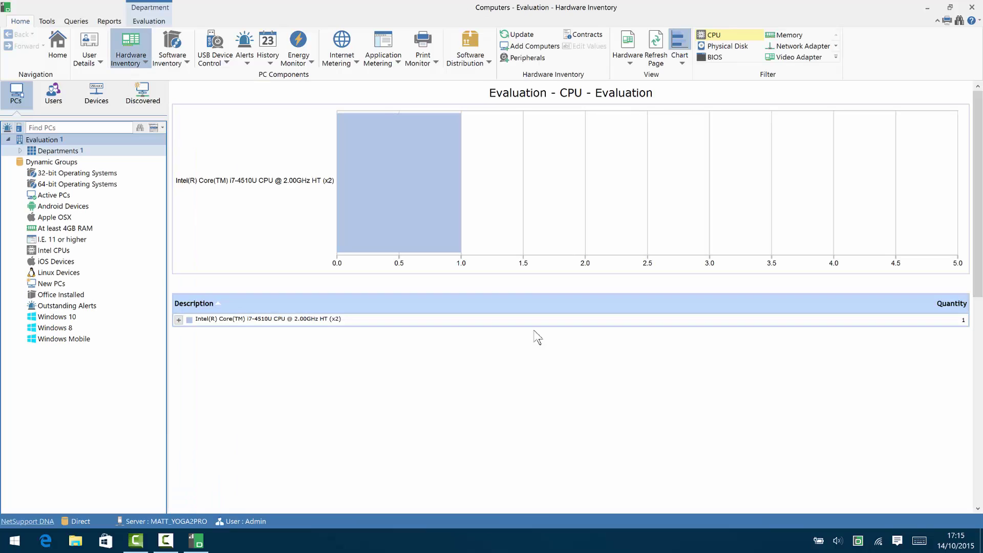
pyautogui.click(20, 150)
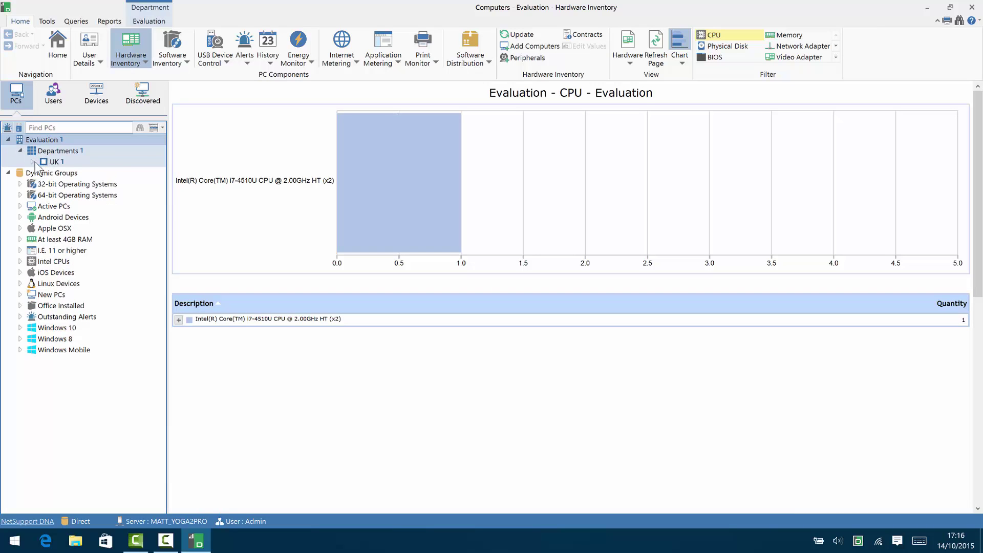
pyautogui.click(32, 162)
# Step: View the server PC's hardware summary and Home activity summary, then close the console
pyautogui.click(75, 174)
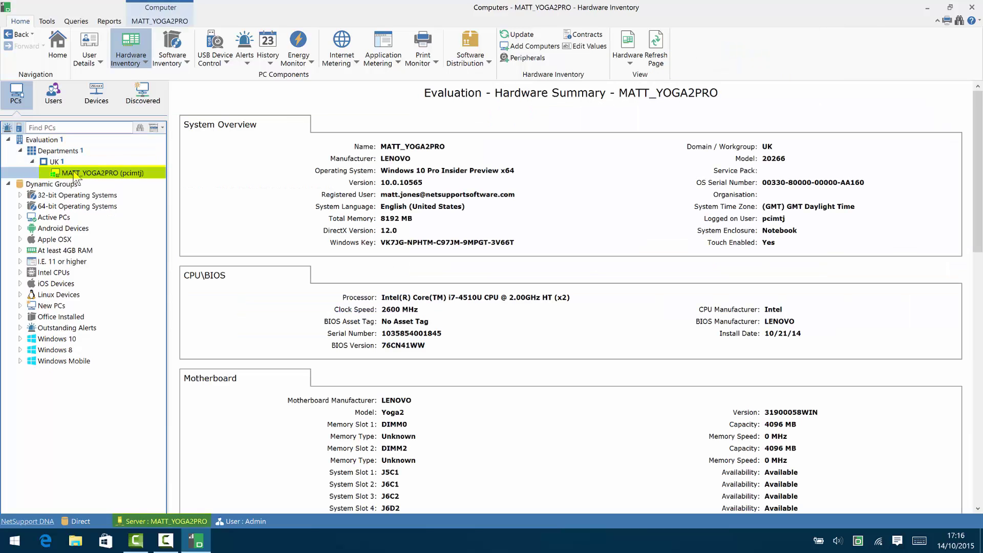
pyautogui.click(61, 46)
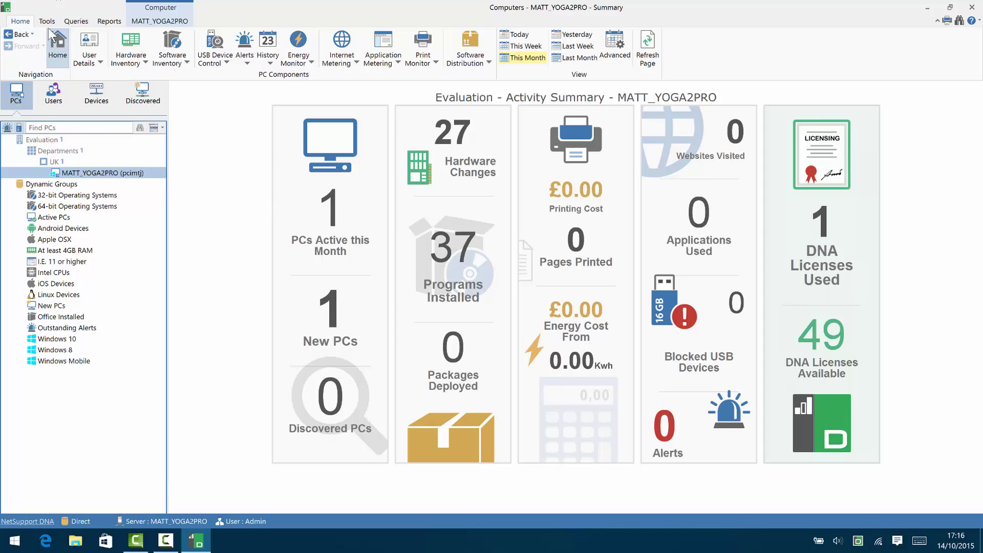
pyautogui.doubleClick(3, 6)
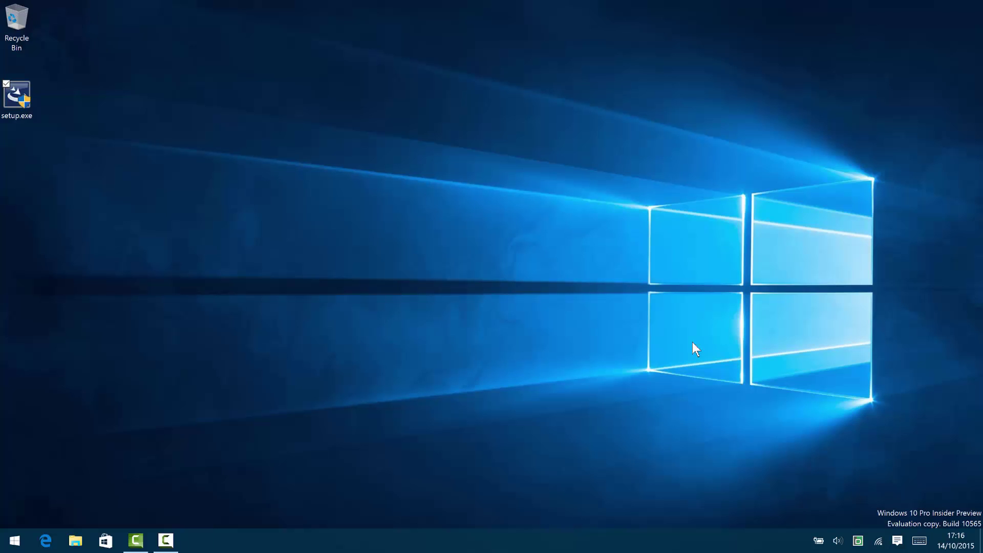
pyautogui.click(169, 545)
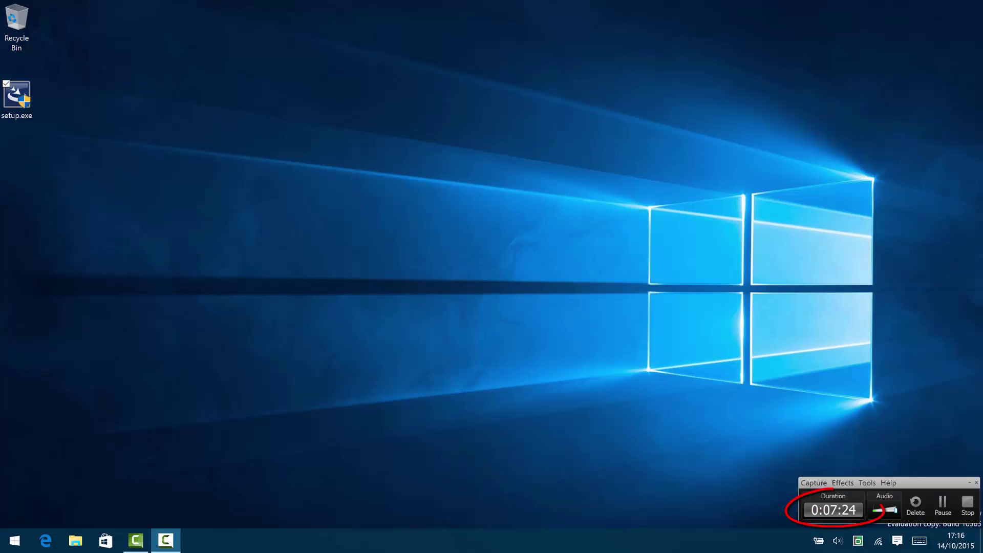